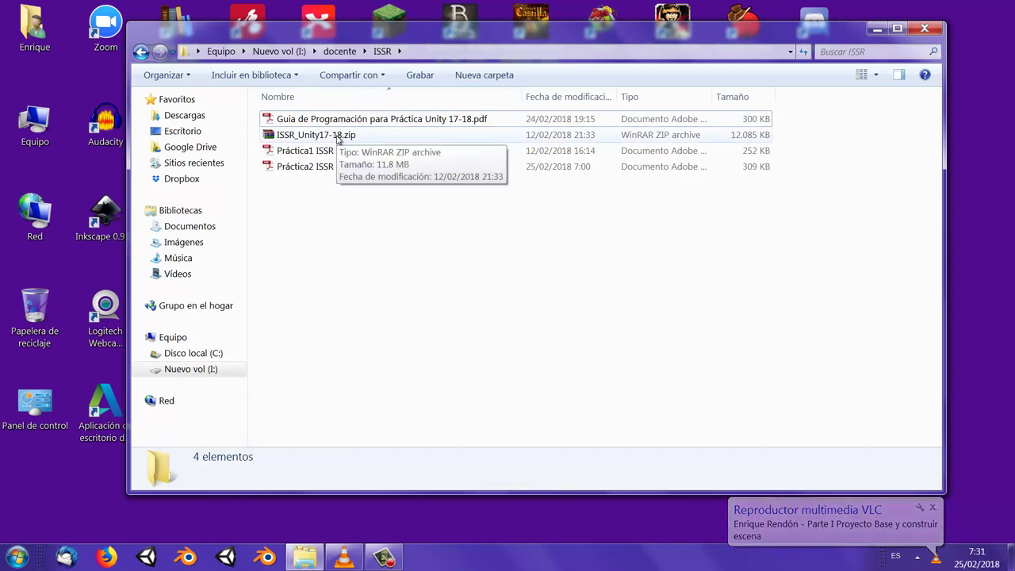
# Review the details of the zip archive and the practice PDFs in the ISSR folder
pyautogui.click(339, 138)
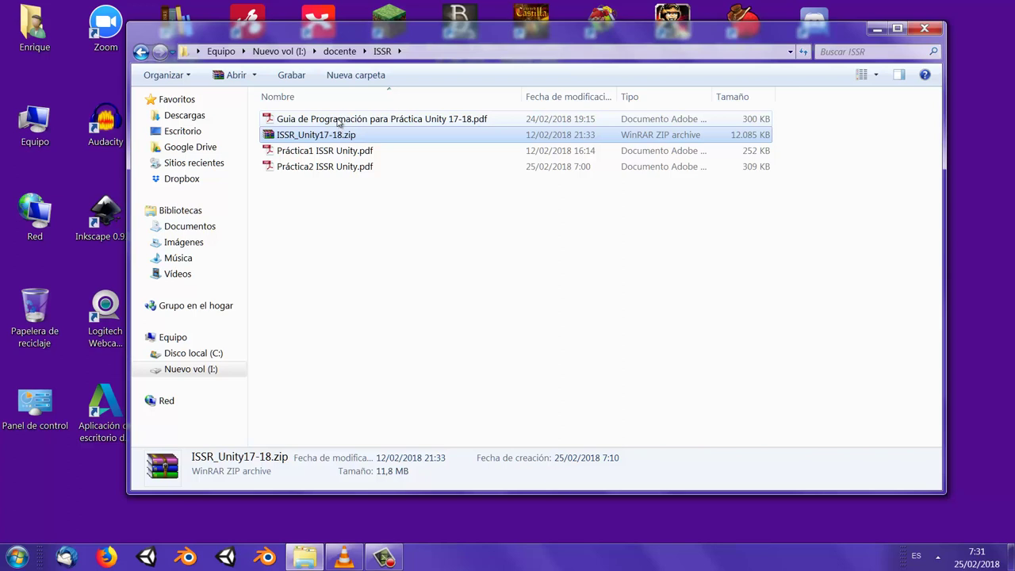
pyautogui.click(340, 122)
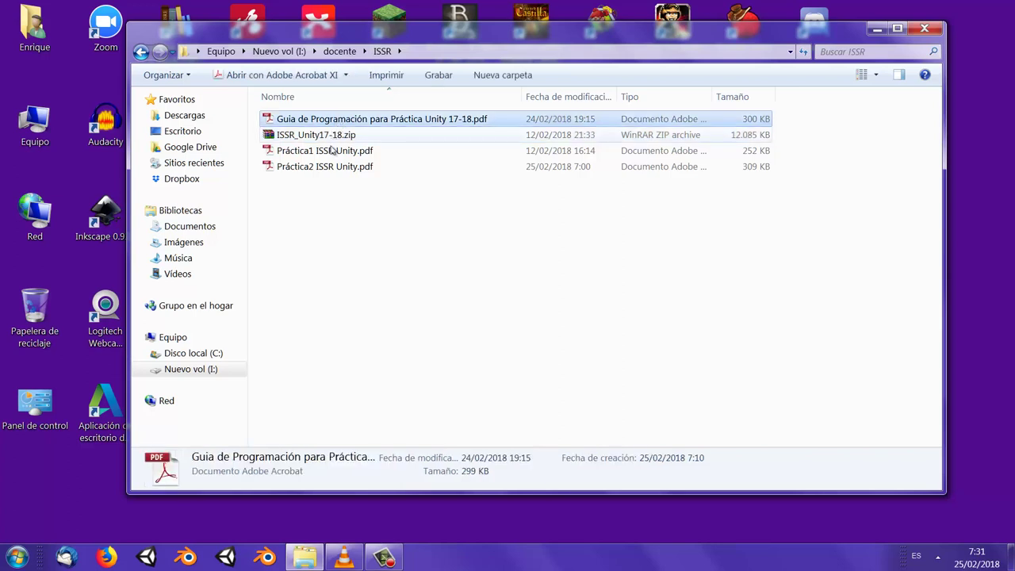
pyautogui.click(334, 150)
pyautogui.click(332, 169)
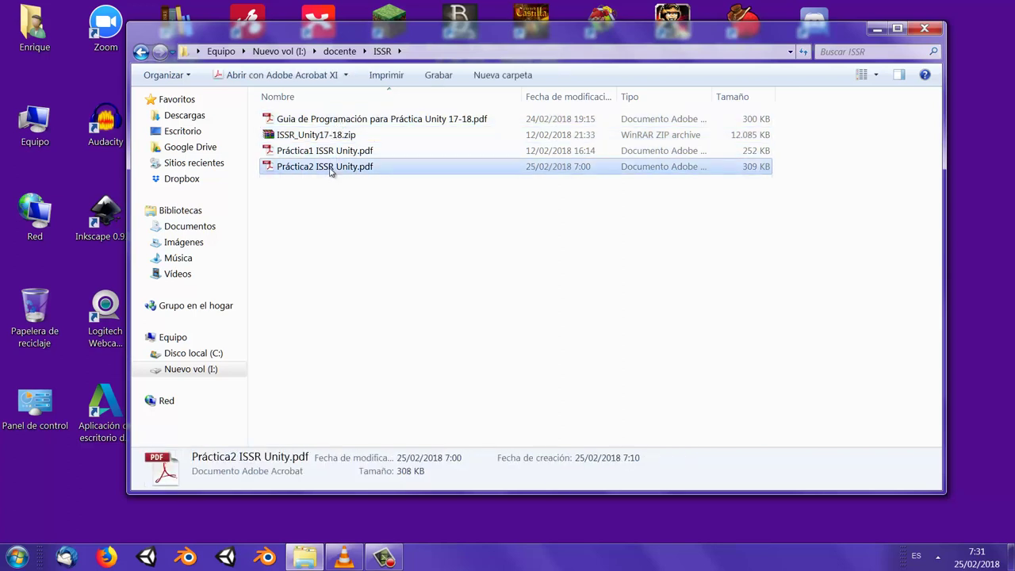
pyautogui.click(315, 232)
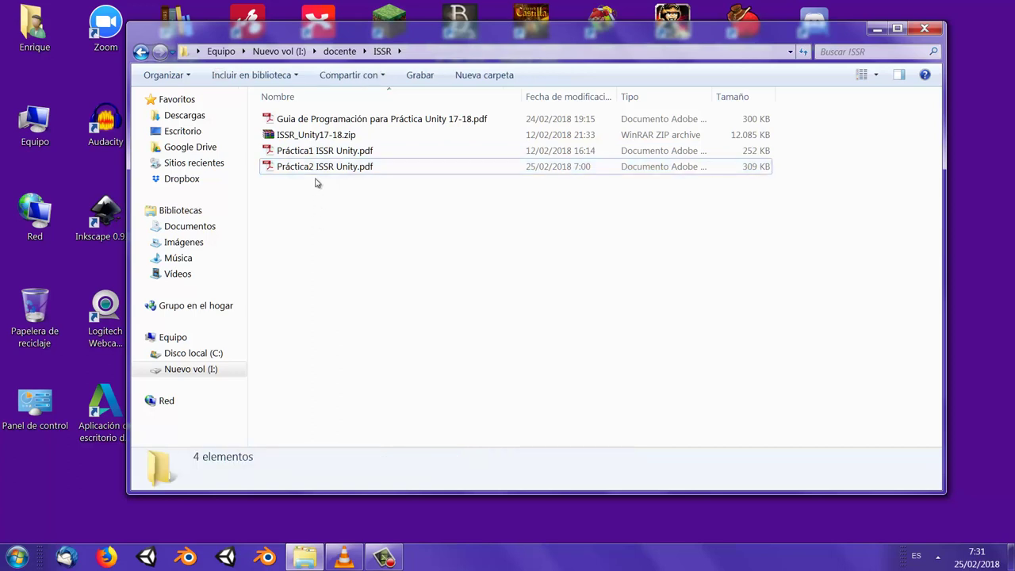
# Extract ISSR_Unity17-18.zip in place using WinRAR's Extract Here
pyautogui.click(311, 137)
pyautogui.rightClick(311, 139)
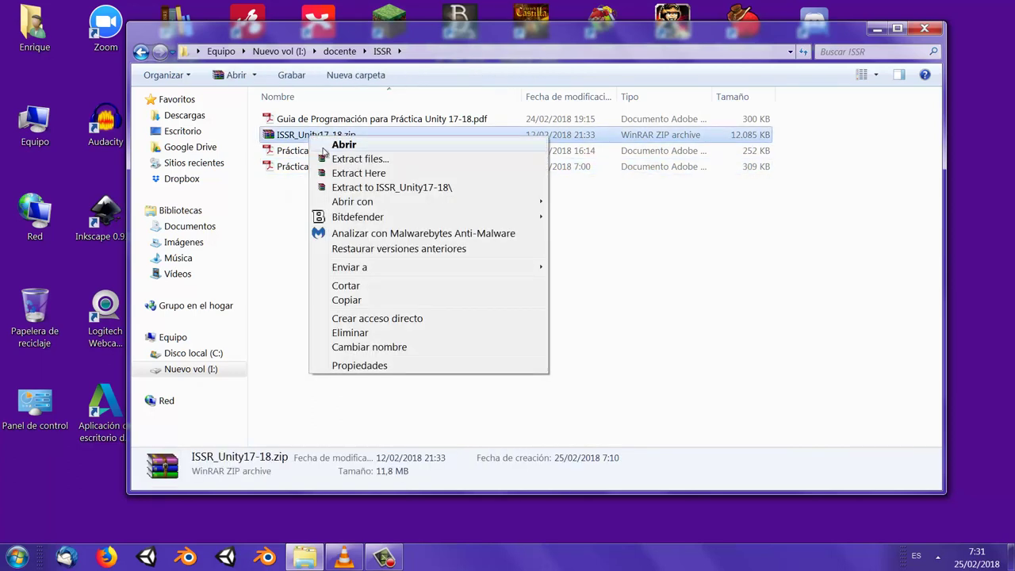
pyautogui.click(355, 173)
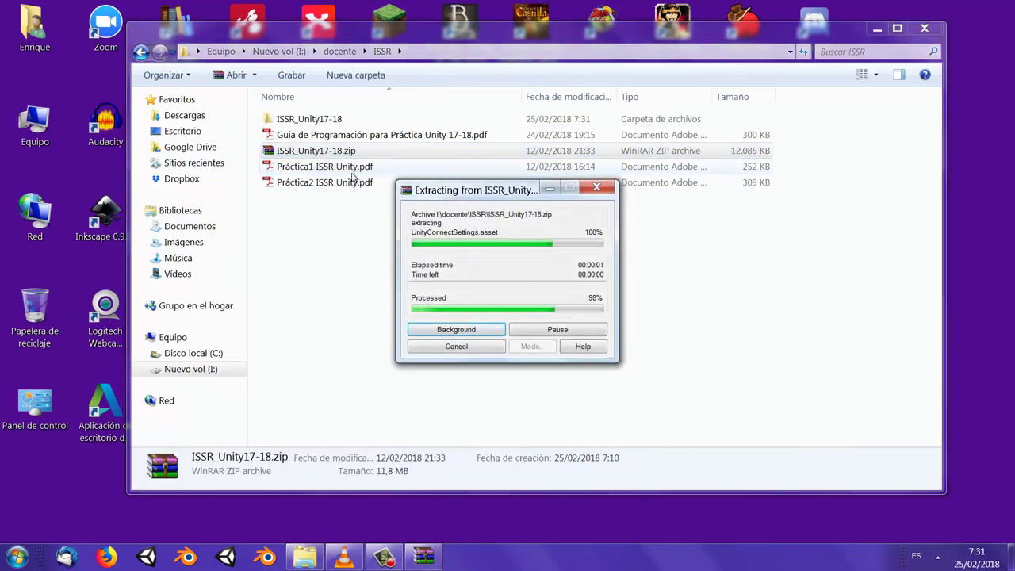
# Launch Unity and open the extracted ISSR_Unity17-18 folder as a project
pyautogui.click(148, 559)
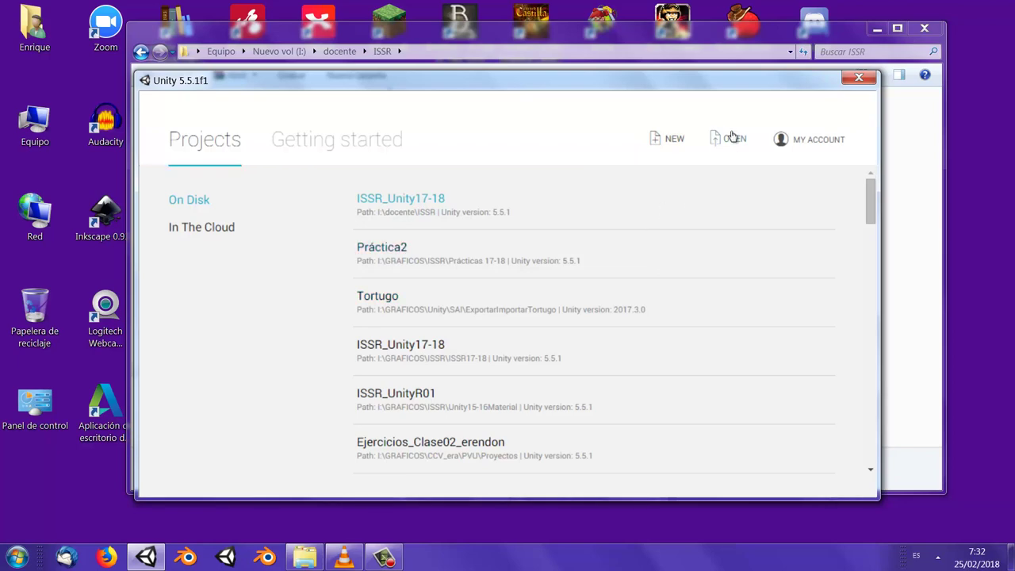
pyautogui.click(729, 138)
pyautogui.click(345, 193)
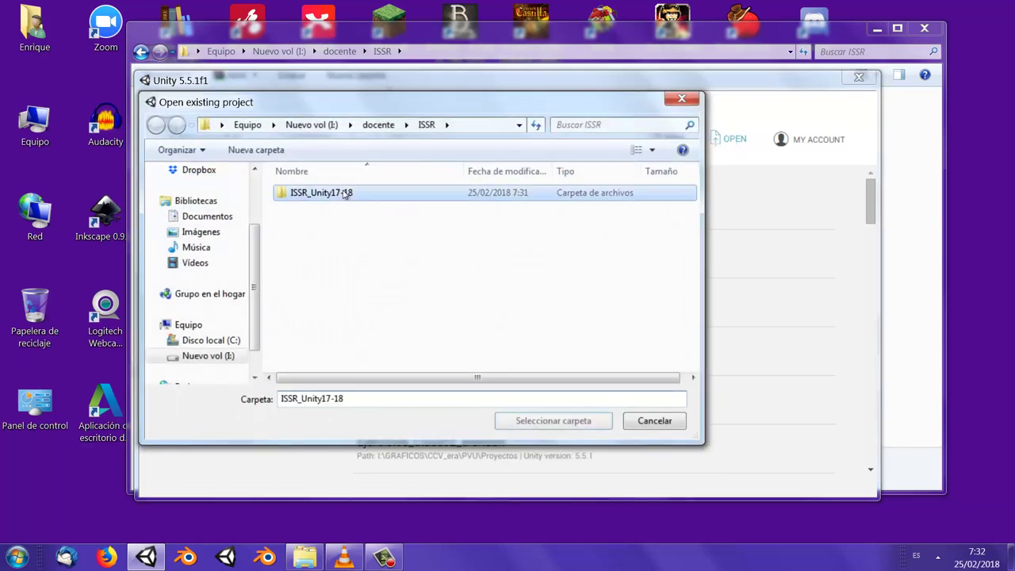
pyautogui.click(543, 422)
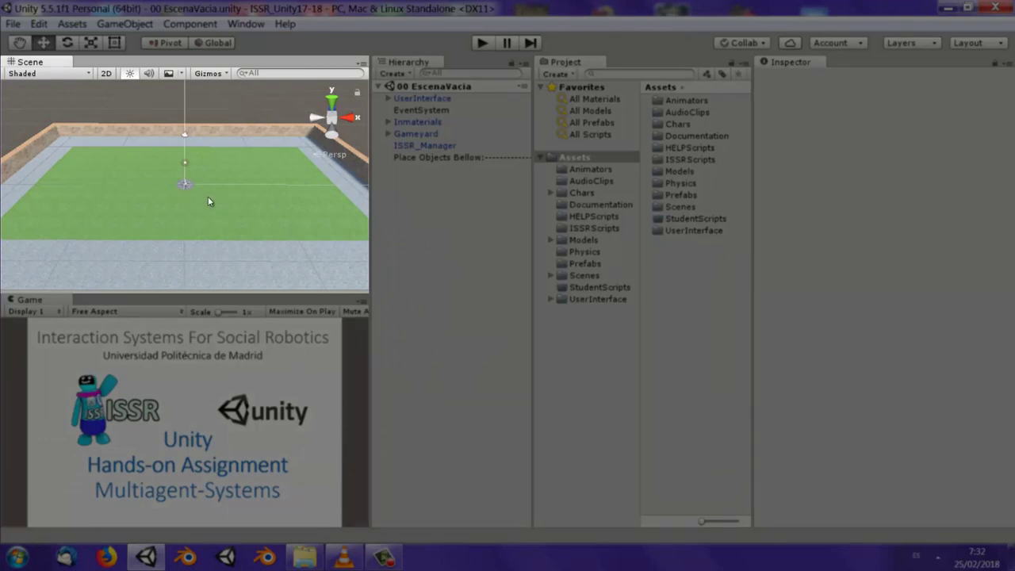
pyautogui.click(208, 196)
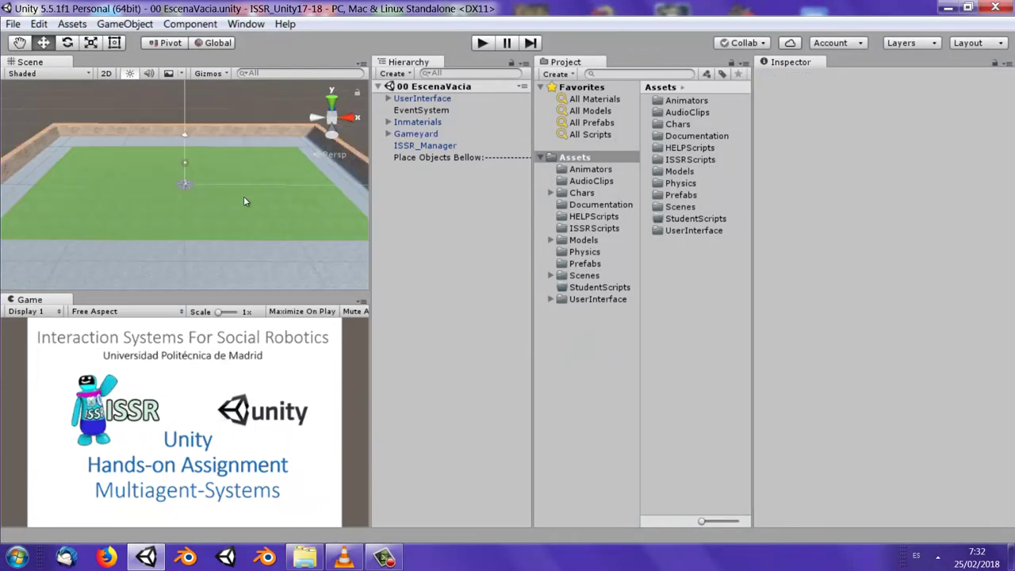
pyautogui.scroll(3, 243, 196)
pyautogui.scroll(3, 243, 196)
pyautogui.scroll(-2, 244, 196)
pyautogui.scroll(-3, 244, 196)
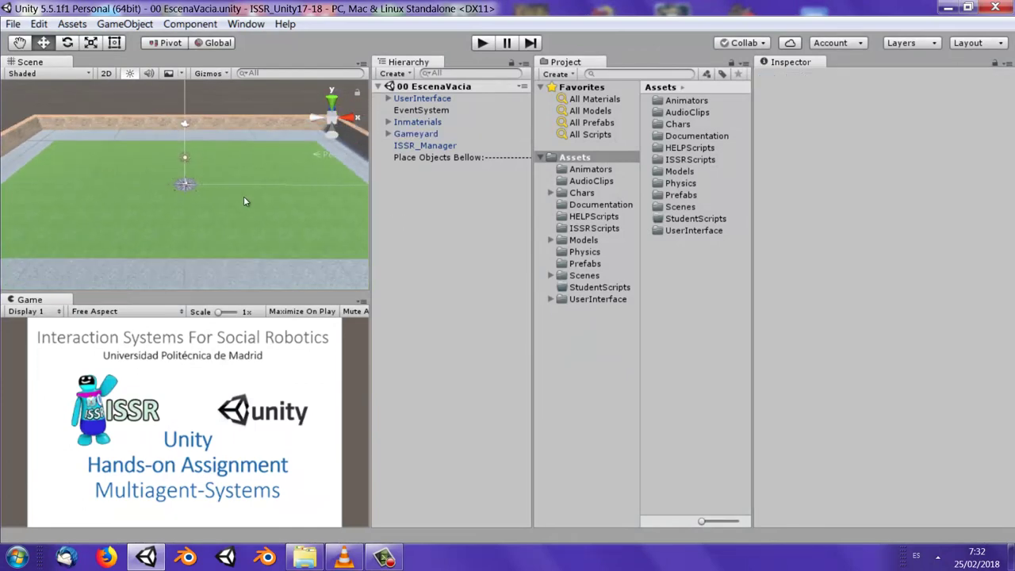
pyautogui.scroll(-3, 243, 196)
pyautogui.moveTo(243, 195); pyautogui.dragTo(247, 190, button='middle')
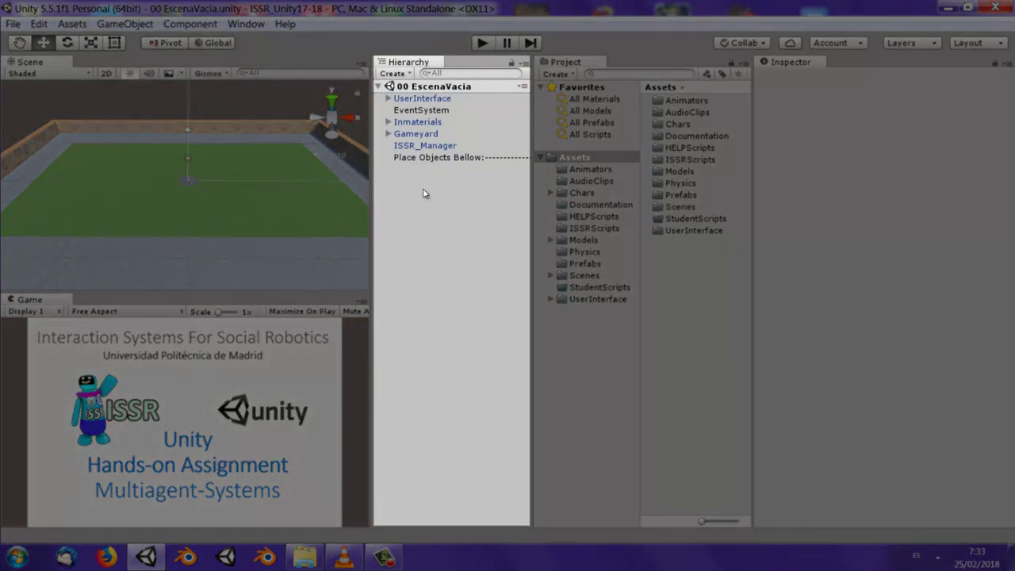
# Inspect the UserInterface, EventSystem, Inmaterials and Gameyard objects in the Hierarchy
pyautogui.click(418, 100)
pyautogui.click(418, 110)
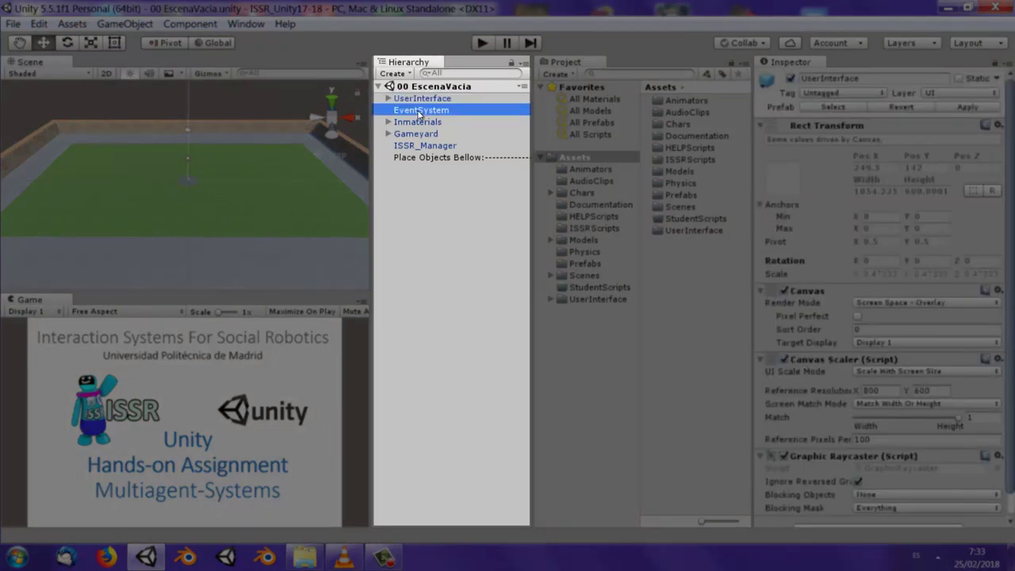
pyautogui.click(418, 122)
pyautogui.click(418, 134)
# Check the ISSR_Manager settings: Scenario Title 'Escena Vacía' and Time Budget 120
pyautogui.click(418, 147)
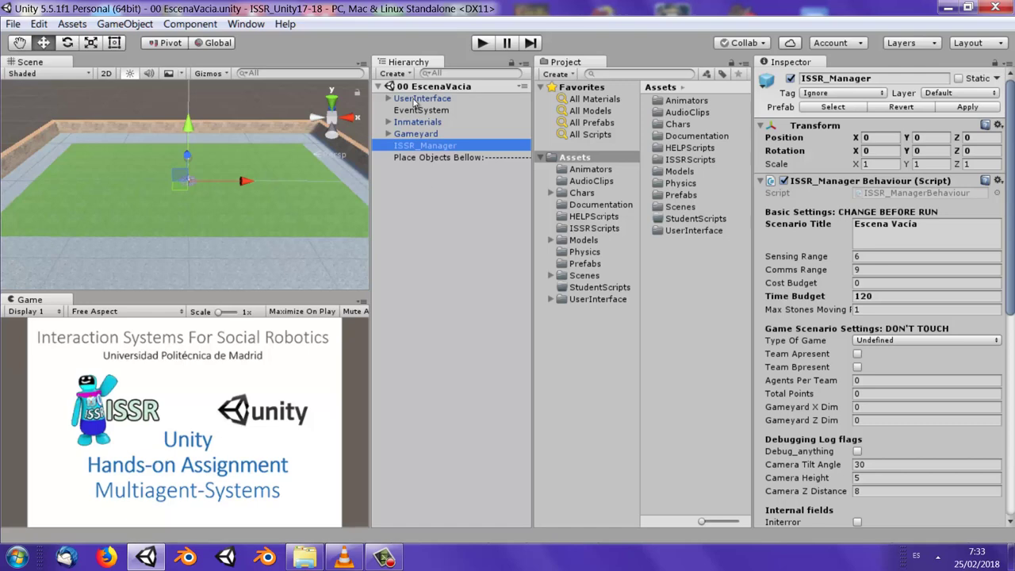
pyautogui.click(418, 99)
pyautogui.click(419, 148)
pyautogui.click(427, 159)
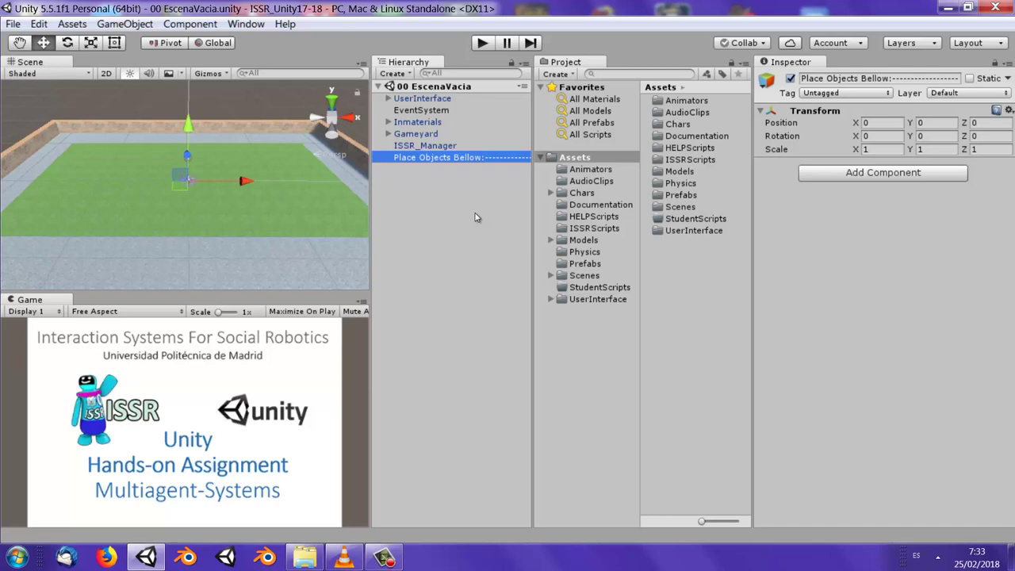
pyautogui.click(426, 148)
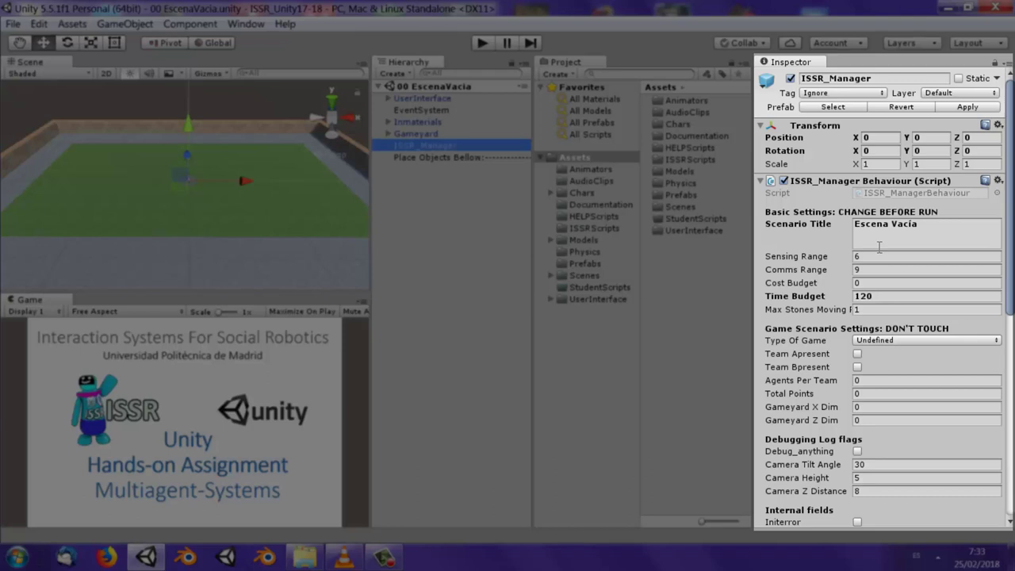
pyautogui.click(925, 237)
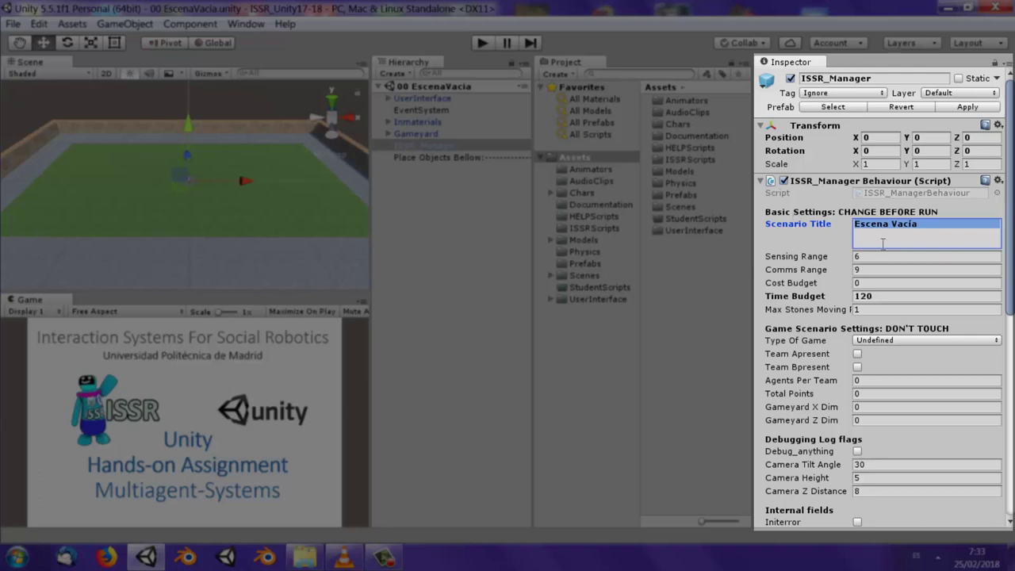
pyautogui.click(889, 298)
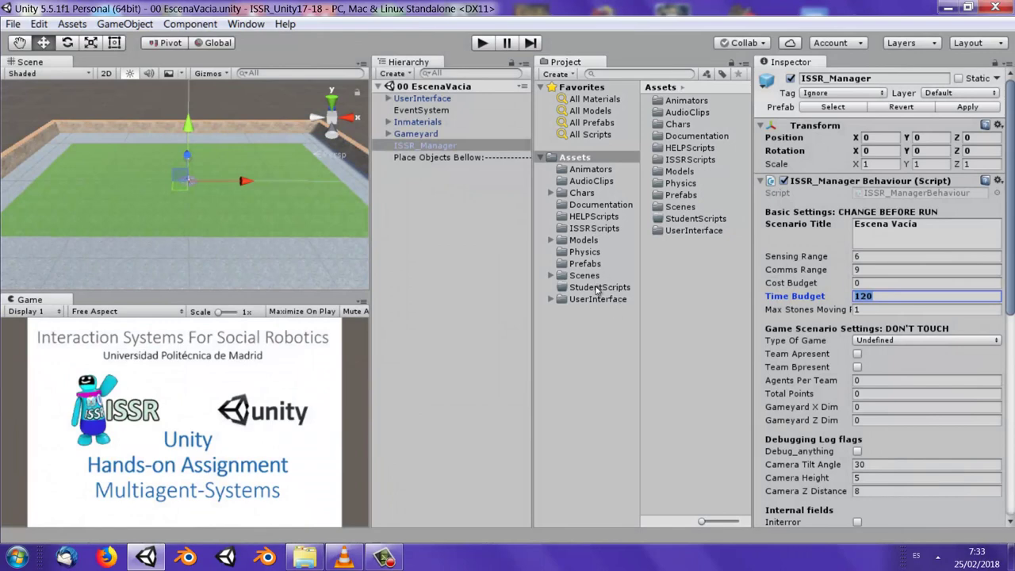
# Browse the StudentScripts, Documentation, HELPScripts and ISSRScripts folders and their files
pyautogui.click(598, 289)
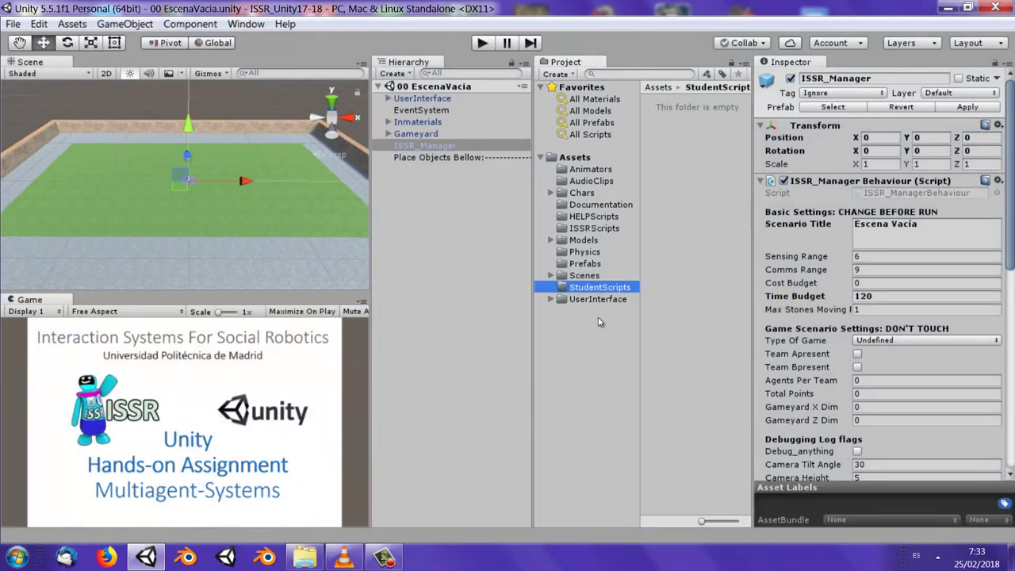
pyautogui.click(596, 203)
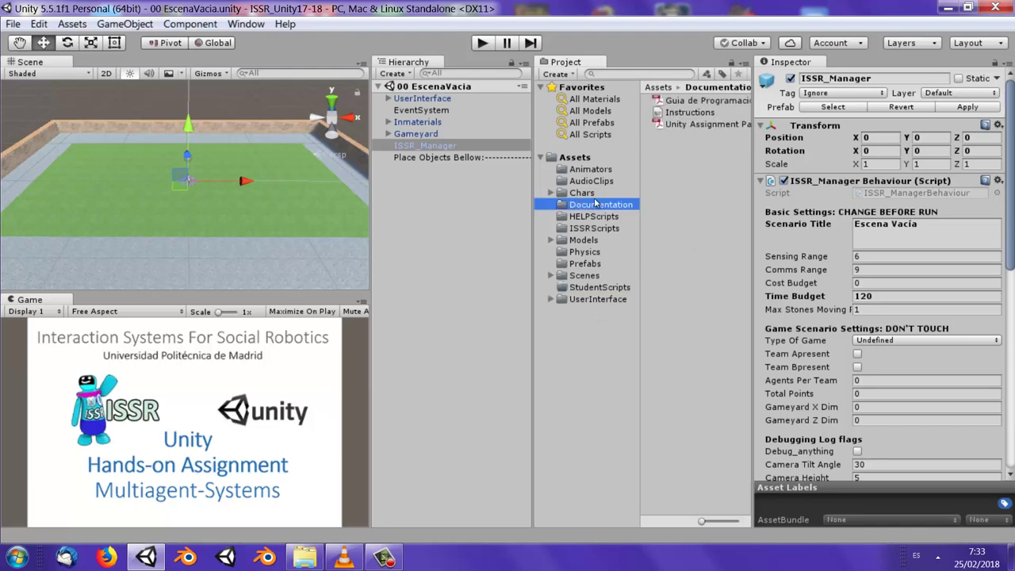
pyautogui.click(708, 101)
pyautogui.click(700, 113)
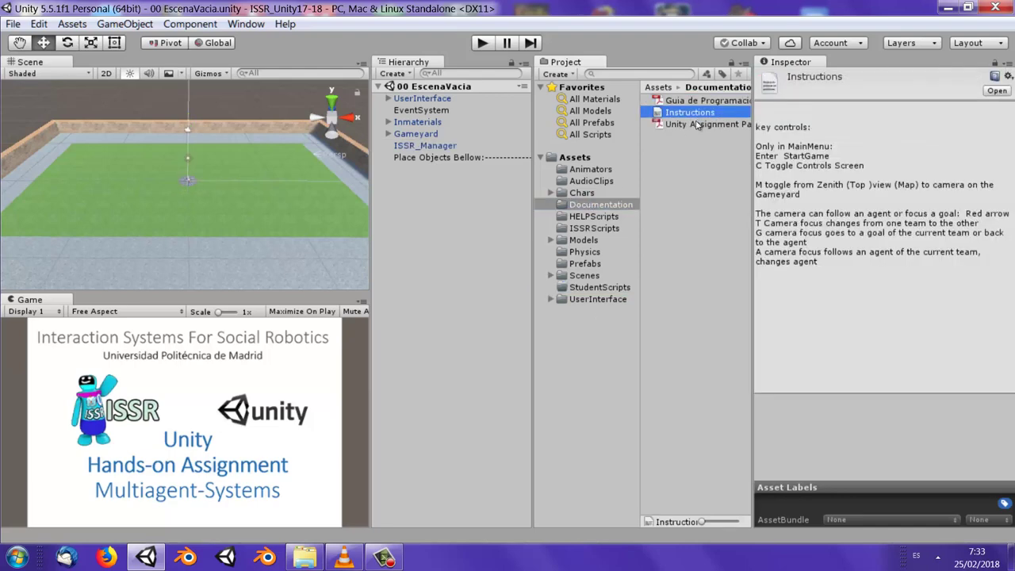
pyautogui.click(697, 125)
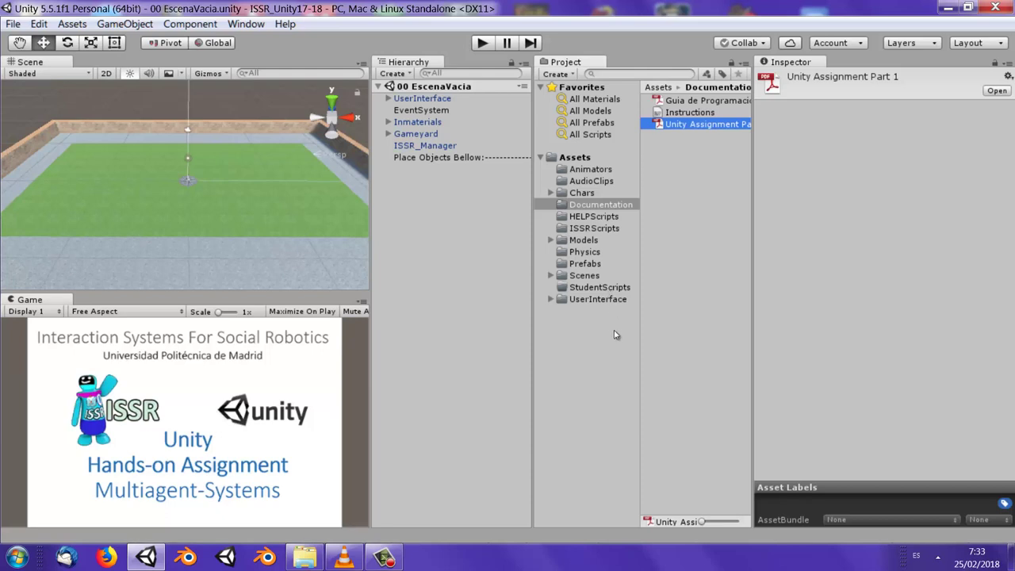
pyautogui.click(608, 216)
pyautogui.click(685, 100)
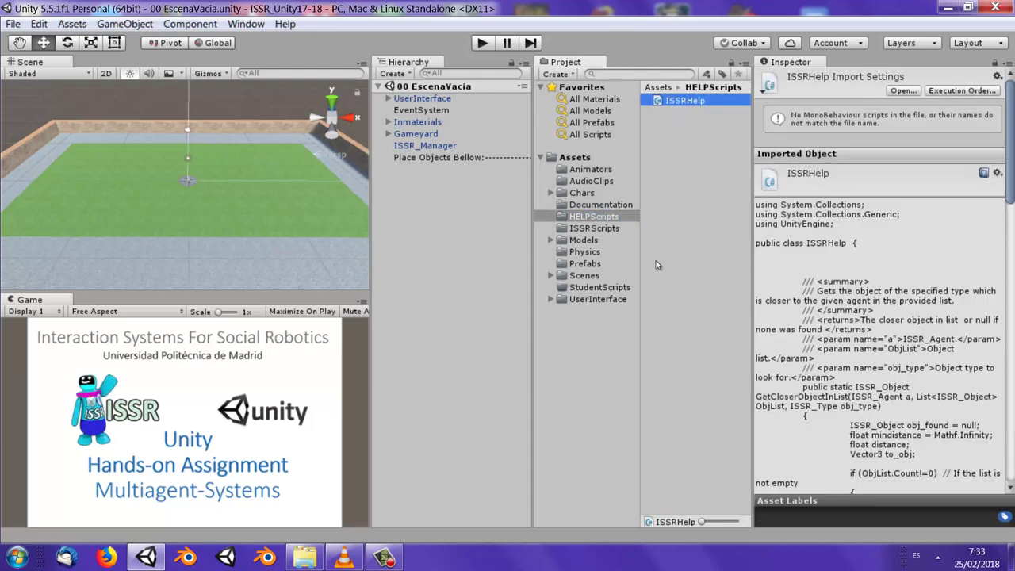
pyautogui.click(593, 228)
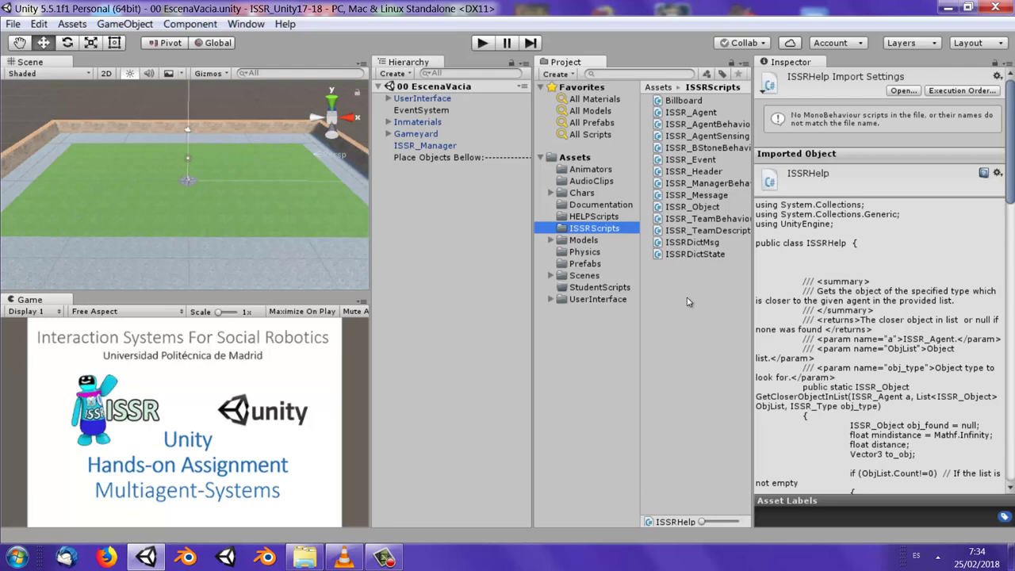
# Inspect the AgentA_Marker, BigStone, Gameyard and Granite2by2 prefabs in the Prefabs folder
pyautogui.click(591, 264)
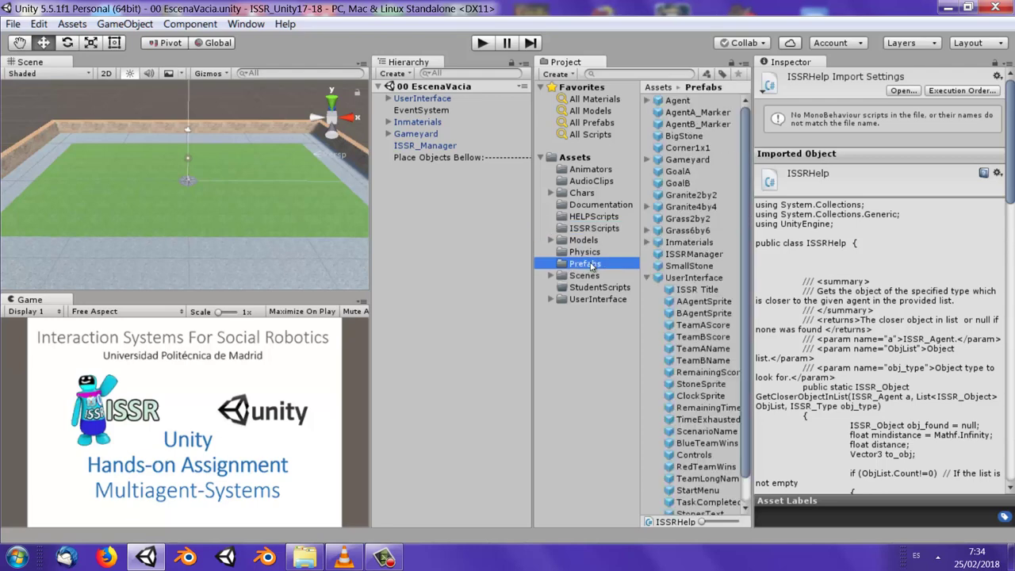
pyautogui.click(647, 278)
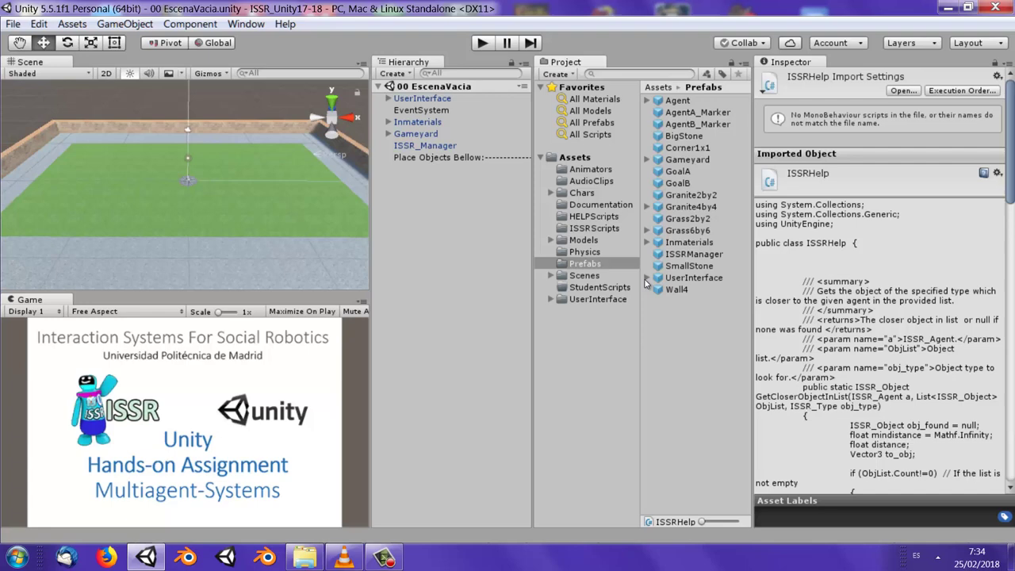
pyautogui.click(690, 112)
pyautogui.click(687, 137)
pyautogui.click(687, 161)
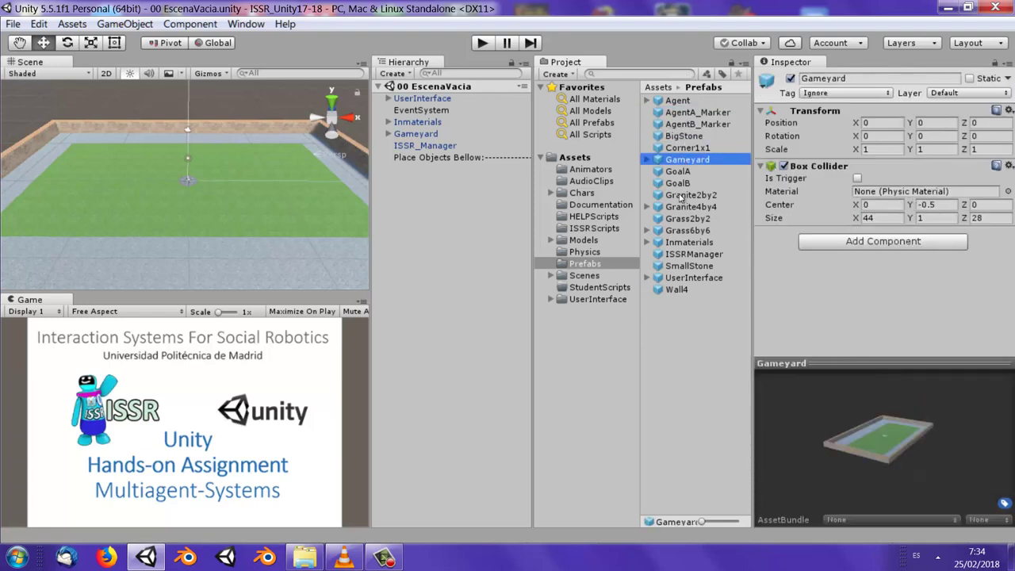
pyautogui.click(684, 196)
# Look through scenes 00 EscenaVacia to 05 CooperacionGrande, then list the Prefabs folder
pyautogui.click(595, 277)
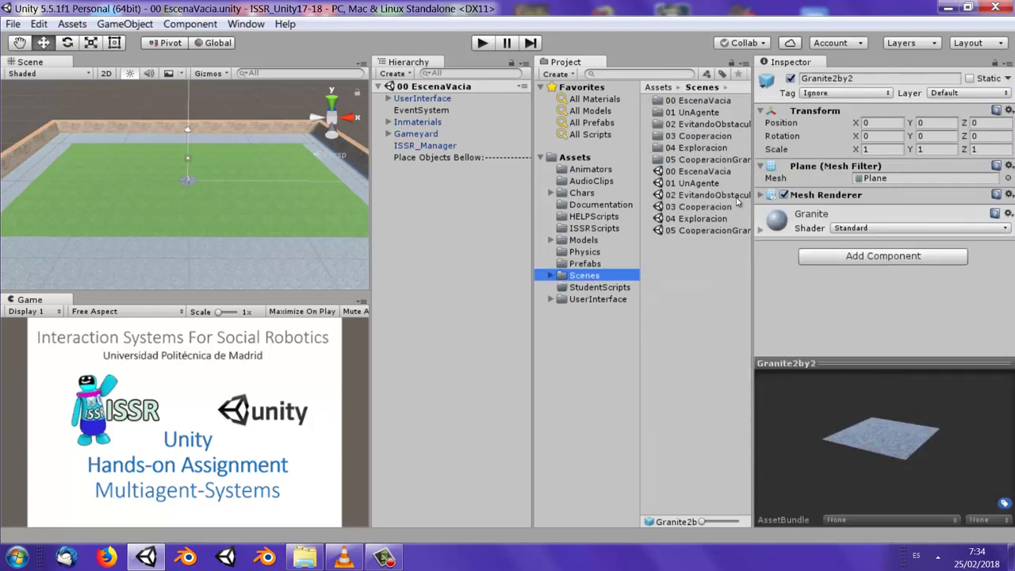
pyautogui.click(713, 173)
pyautogui.click(698, 184)
pyautogui.click(703, 195)
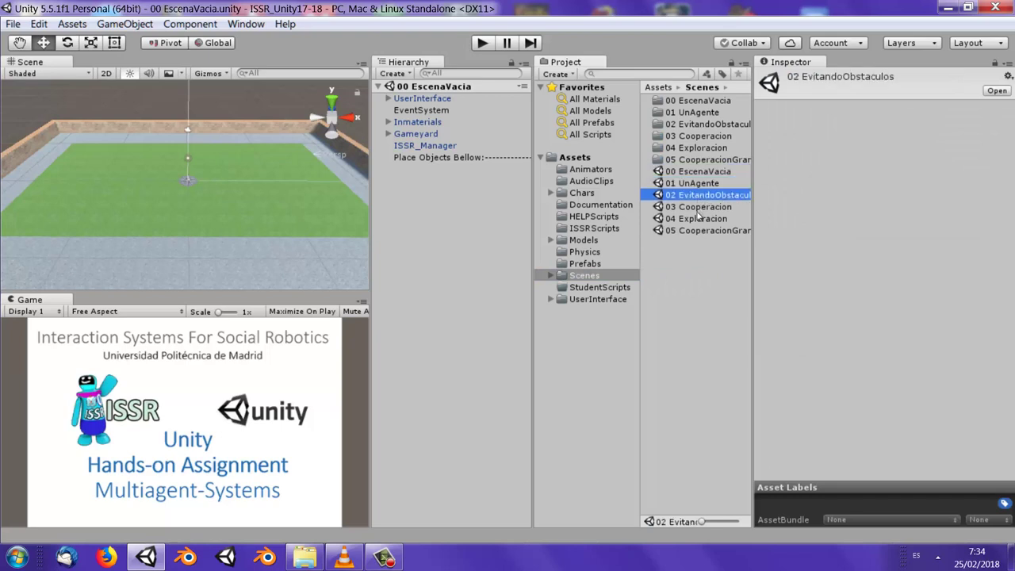
pyautogui.click(696, 216)
pyautogui.click(695, 209)
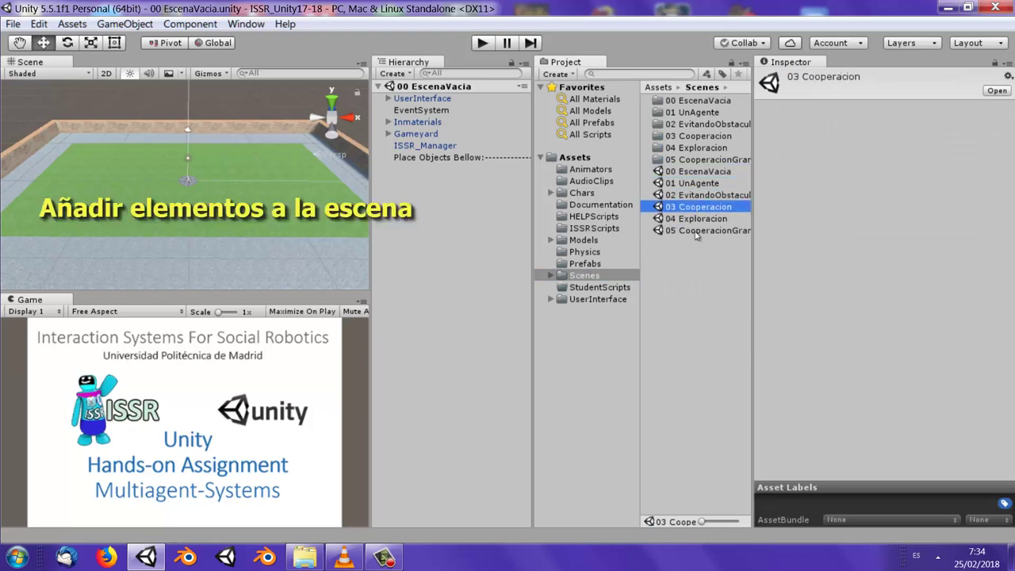
pyautogui.click(696, 231)
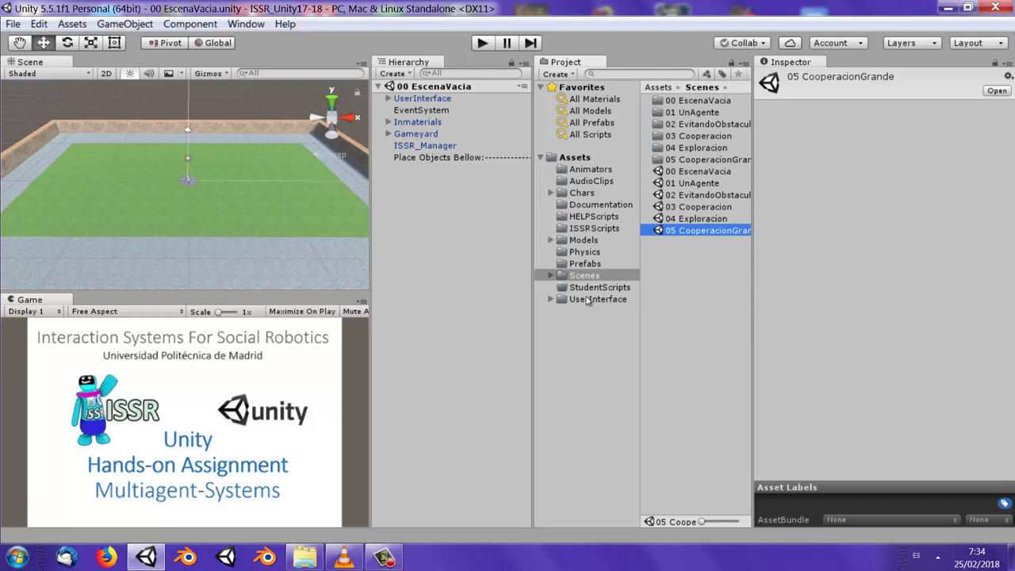
pyautogui.click(585, 265)
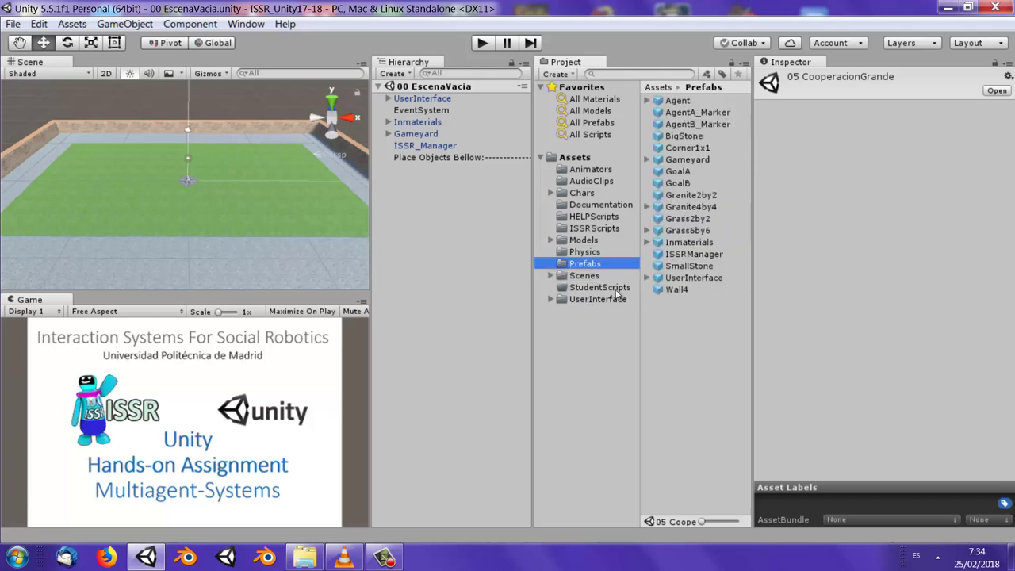
# Drag AgentA_Marker into the Hierarchy and confirm its position is 0, 0, 0
pyautogui.click(714, 115)
pyautogui.click(712, 126)
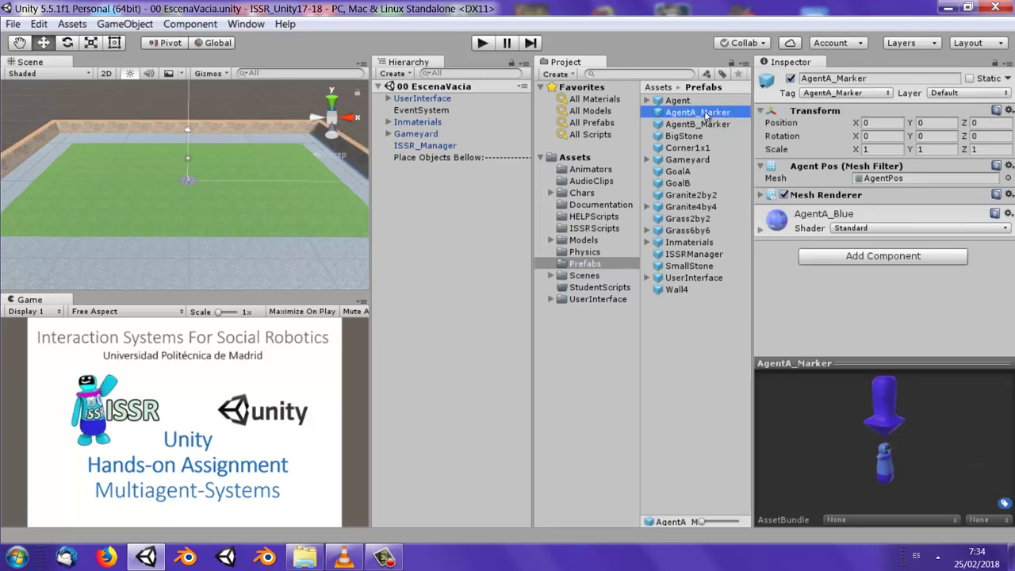
pyautogui.moveTo(707, 115)
pyautogui.mouseDown()
pyautogui.moveTo(444, 223)
pyautogui.moveTo(459, 200)
pyautogui.moveTo(423, 200)
pyautogui.mouseUp()
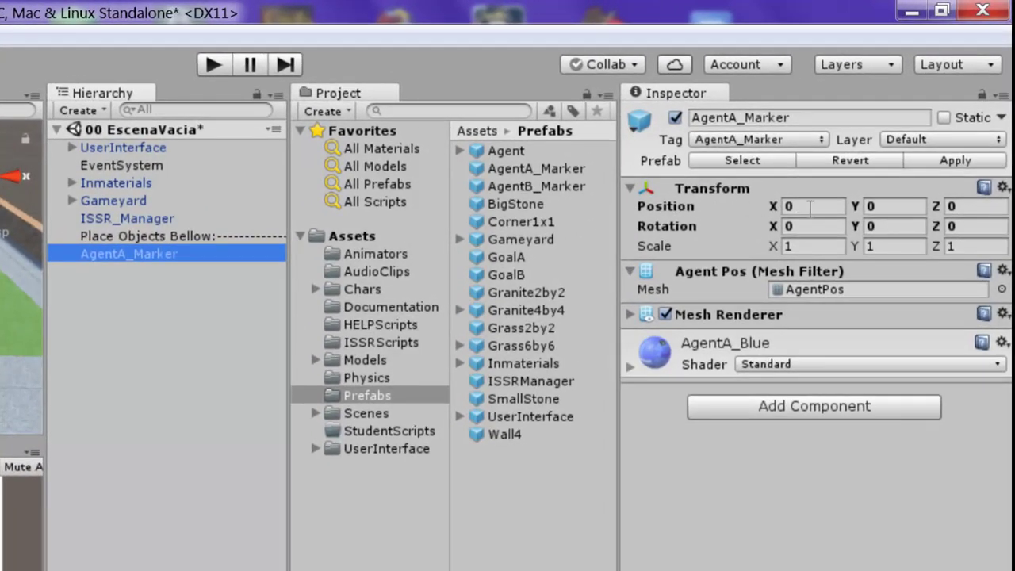
pyautogui.click(810, 207)
pyautogui.click(887, 206)
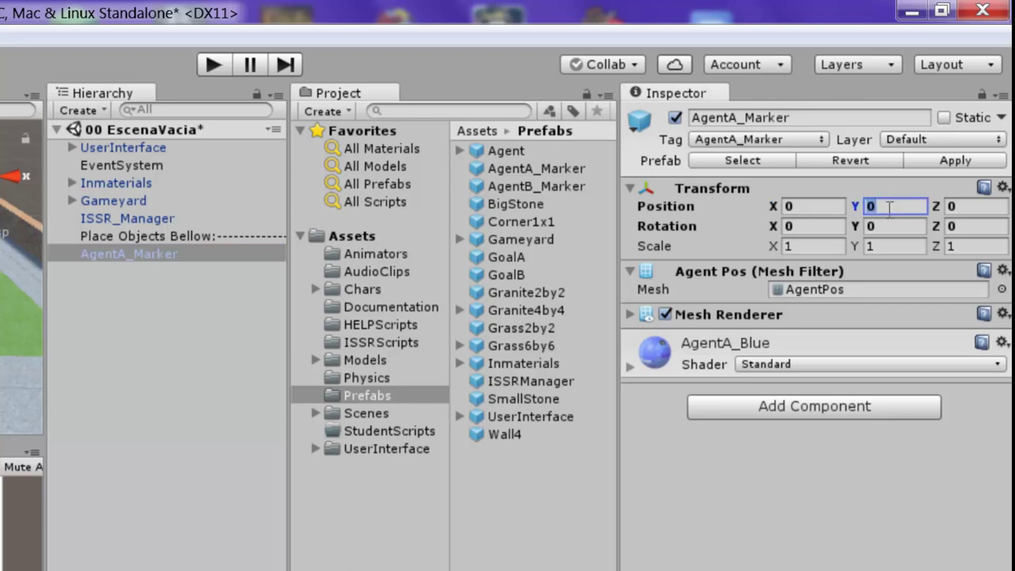
pyautogui.click(969, 206)
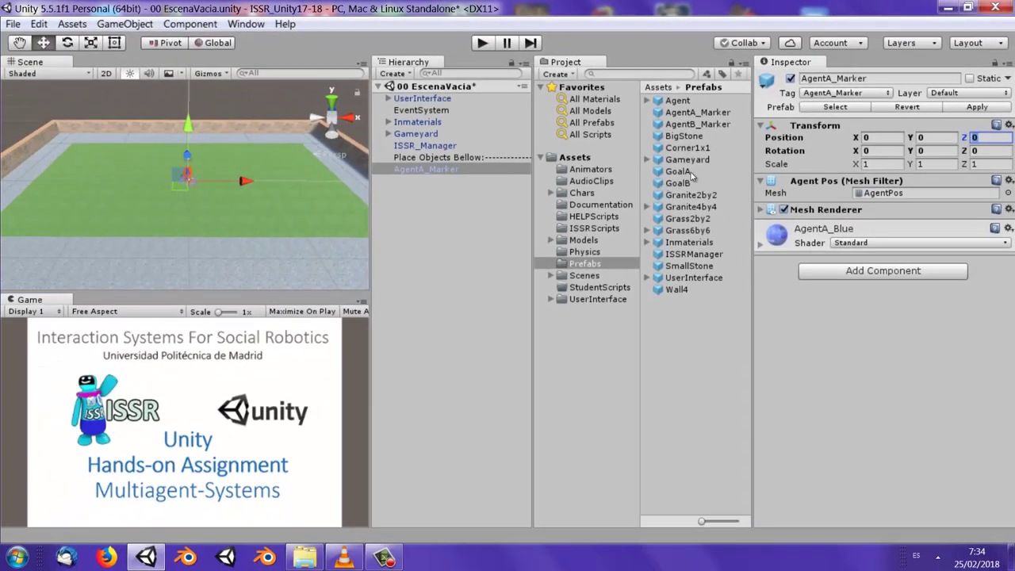
# Add a GoalA flag to the scene and set its position to -4, 0, 0
pyautogui.click(691, 175)
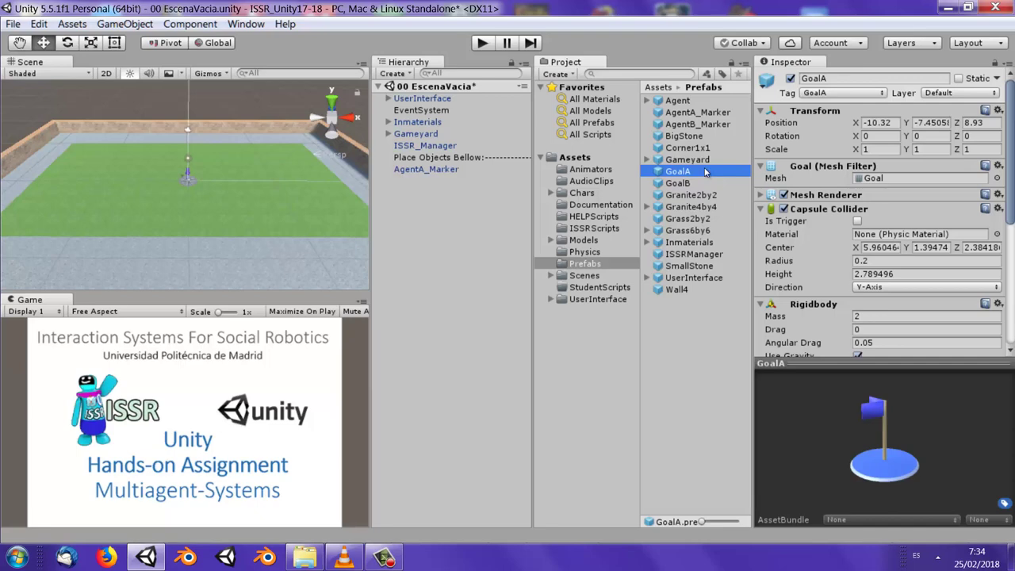
pyautogui.moveTo(712, 175)
pyautogui.mouseDown()
pyautogui.moveTo(509, 248)
pyautogui.moveTo(438, 249)
pyautogui.moveTo(469, 259)
pyautogui.mouseUp()
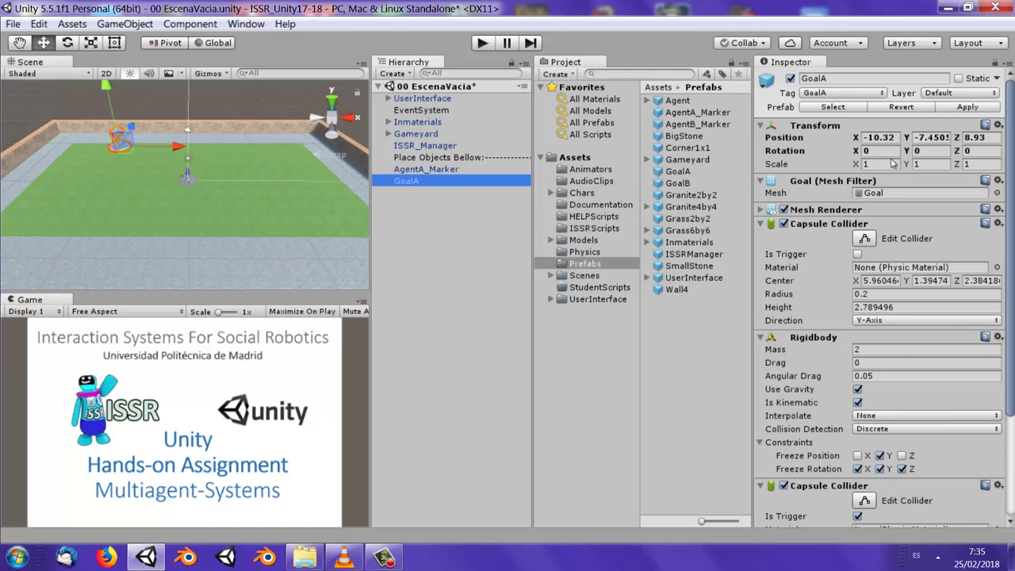
pyautogui.click(879, 137)
pyautogui.write('-')
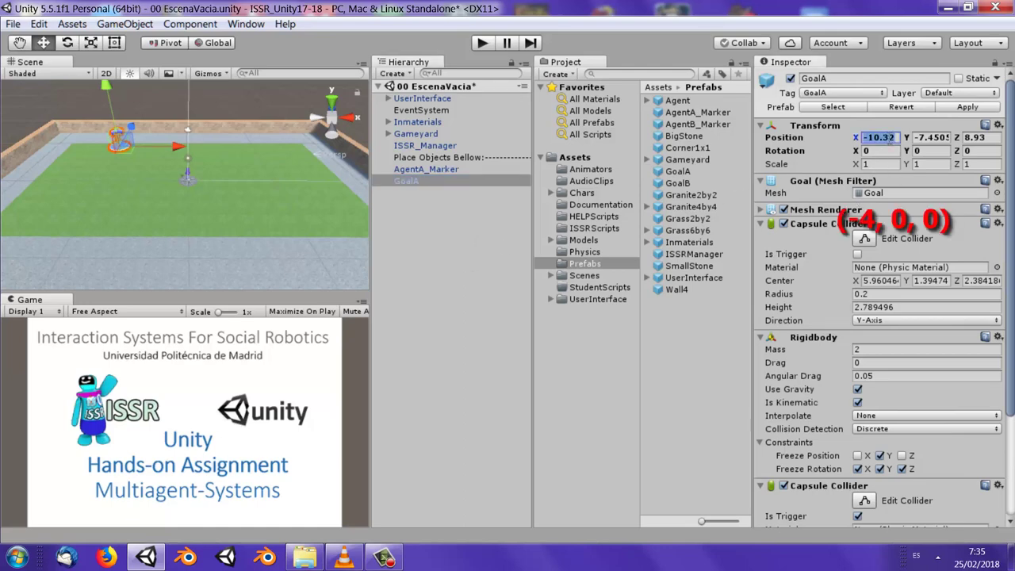
pyautogui.write('4')
pyautogui.click(935, 140)
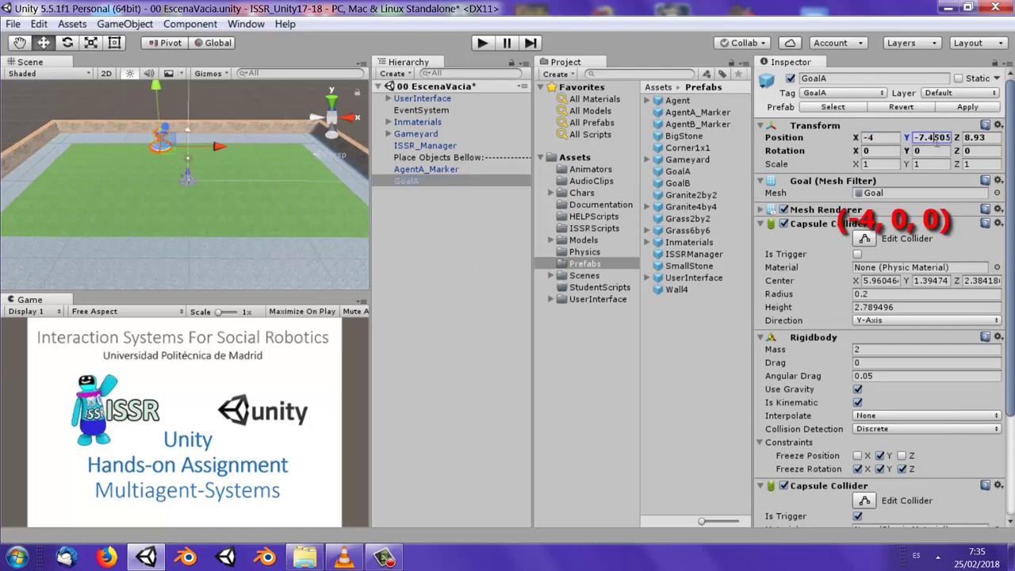
pyautogui.write('0')
pyautogui.press('Tab')
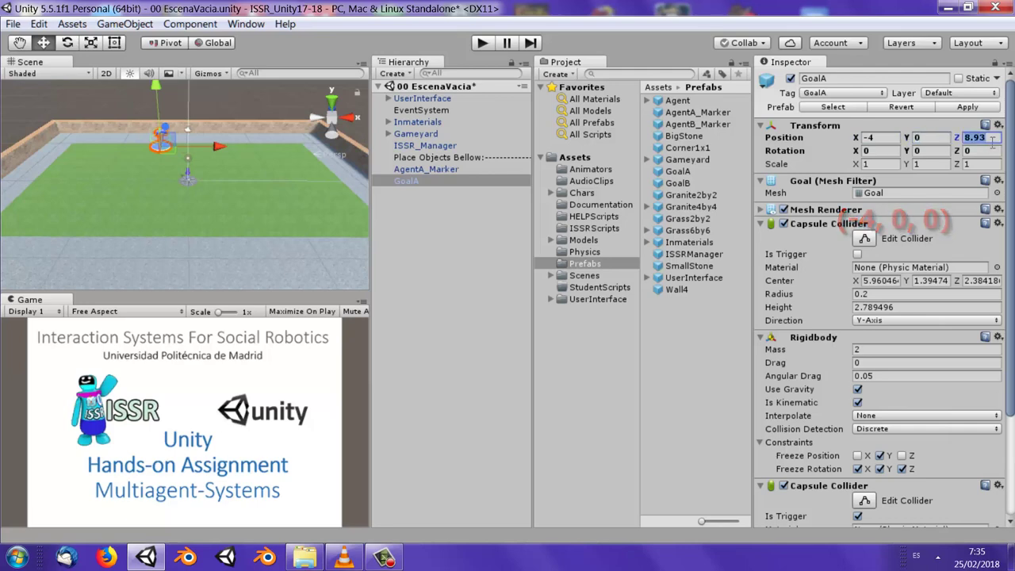
pyautogui.write('0')
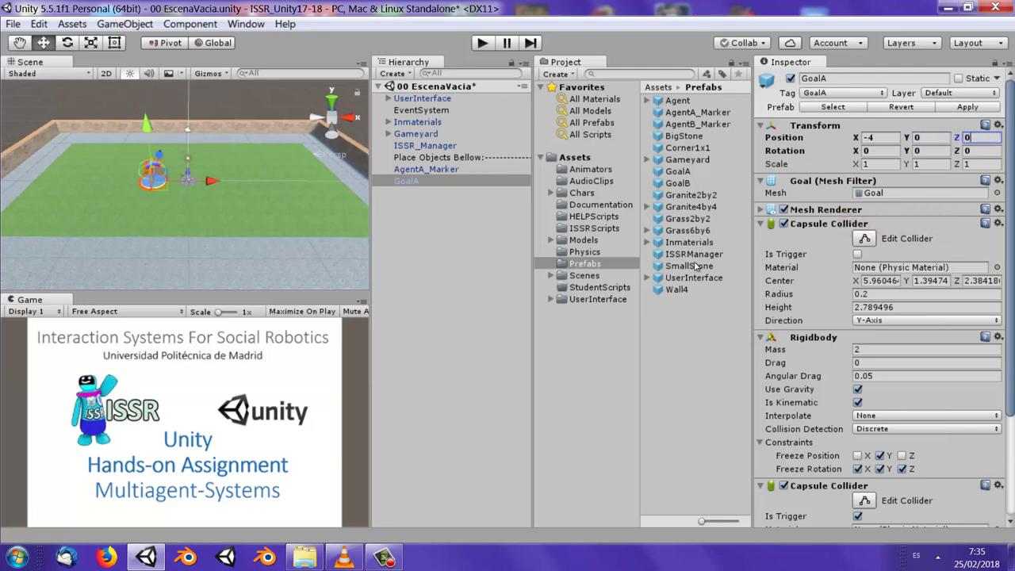
pyautogui.click(692, 267)
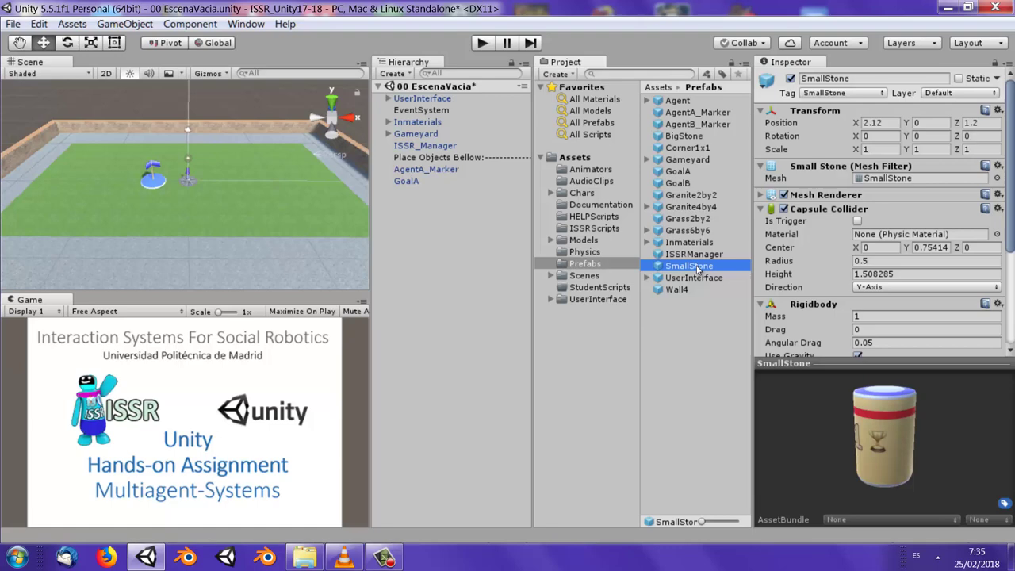
# Add a SmallStone to the scene and set its position X to 4, Z to 0
pyautogui.moveTo(698, 269); pyautogui.dragTo(464, 268)
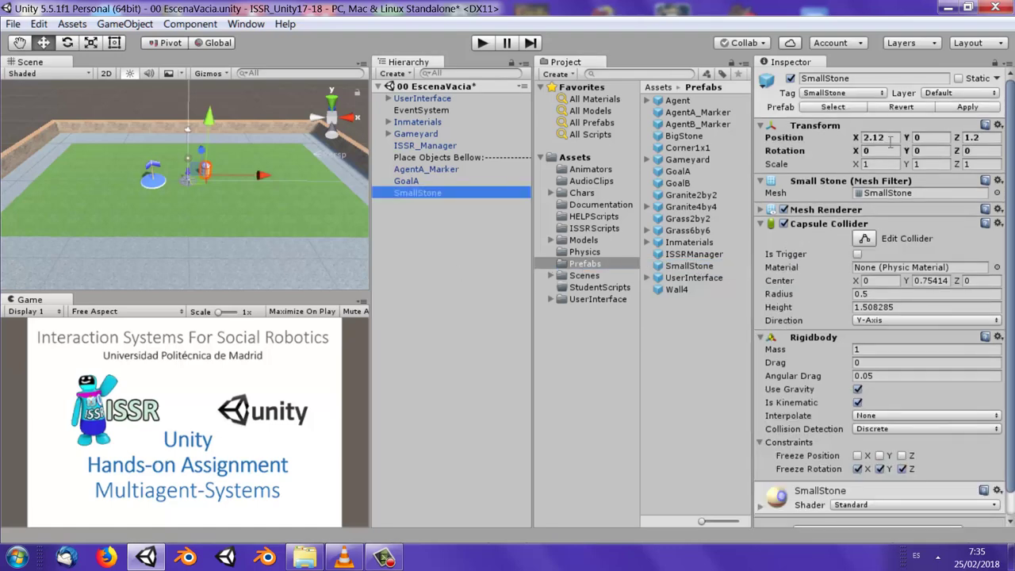
pyautogui.click(887, 138)
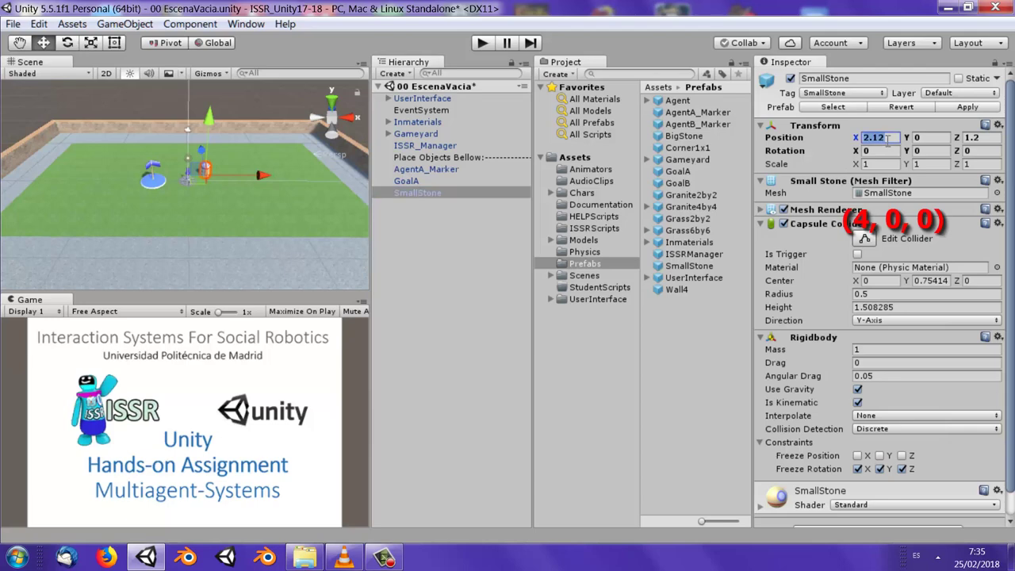
pyautogui.write('4')
pyautogui.click(988, 138)
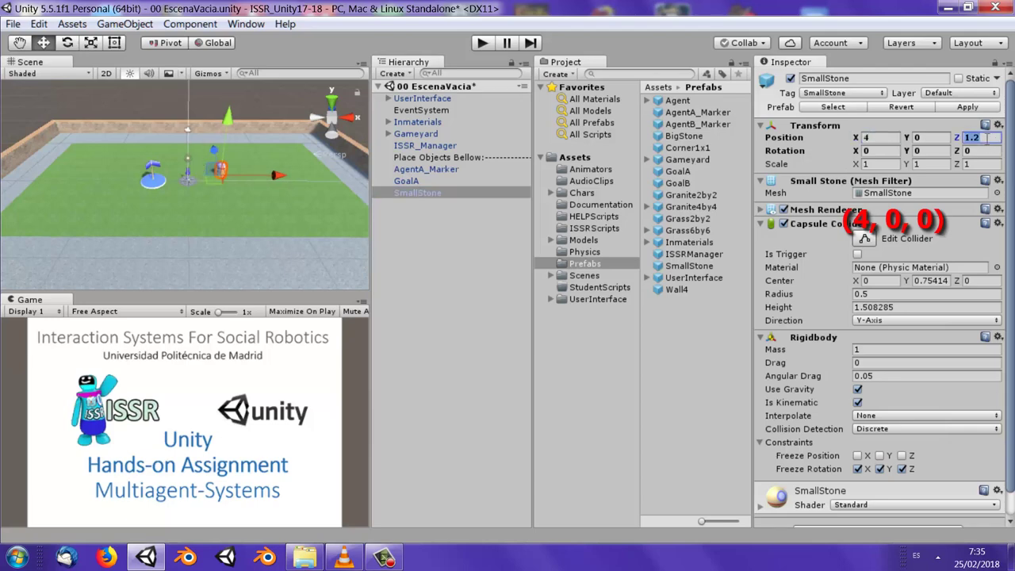
pyautogui.write('0')
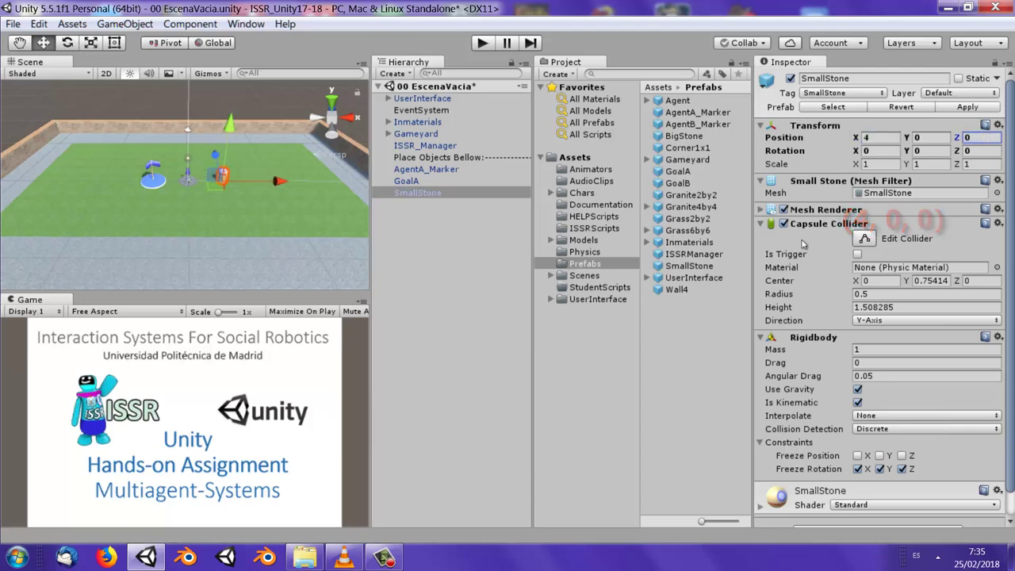
# Zoom the Scene view in on the Gameyard arena and clear the selection
pyautogui.click(188, 219)
pyautogui.scroll(3, 189, 221)
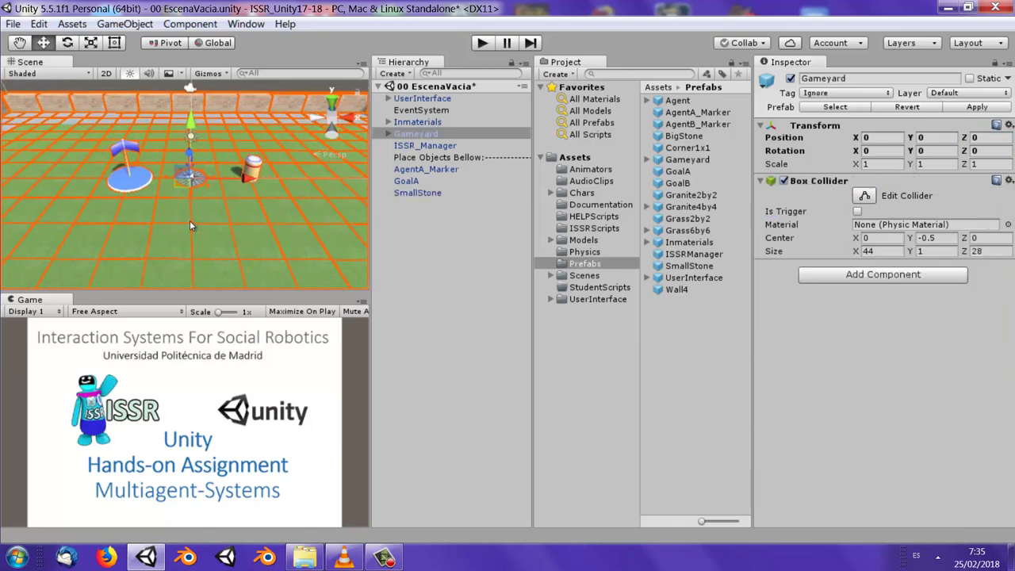
pyautogui.scroll(3, 189, 221)
pyautogui.click(517, 272)
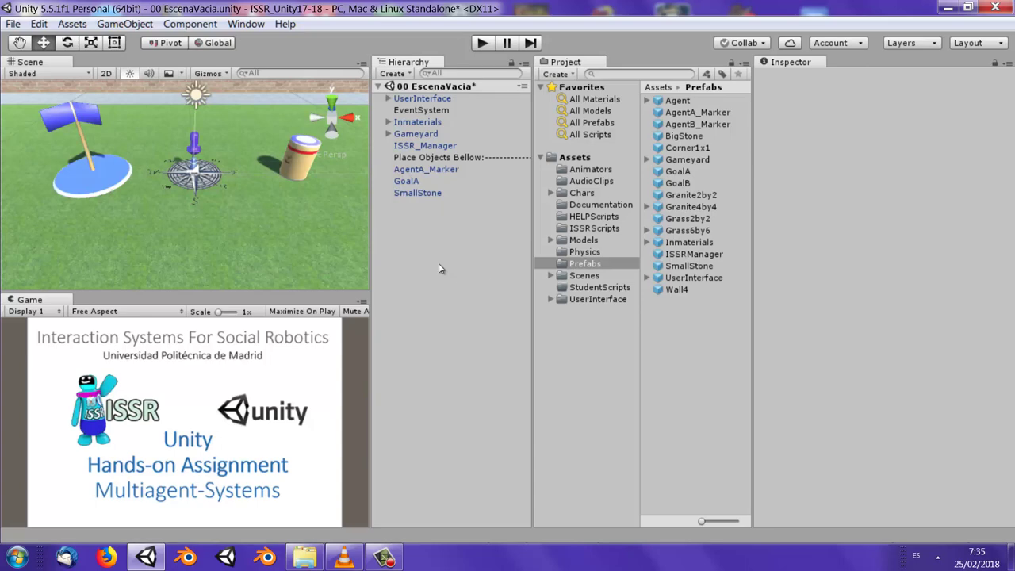
# Create an empty GameObject in the Hierarchy and name it Gestor
pyautogui.rightClick(416, 239)
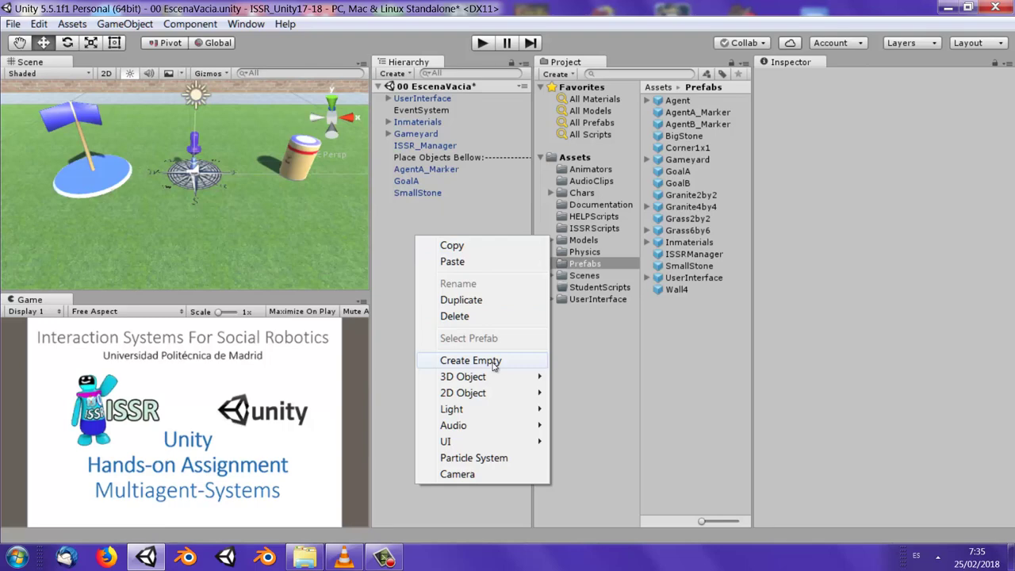
pyautogui.click(493, 361)
pyautogui.doubleClick(436, 207)
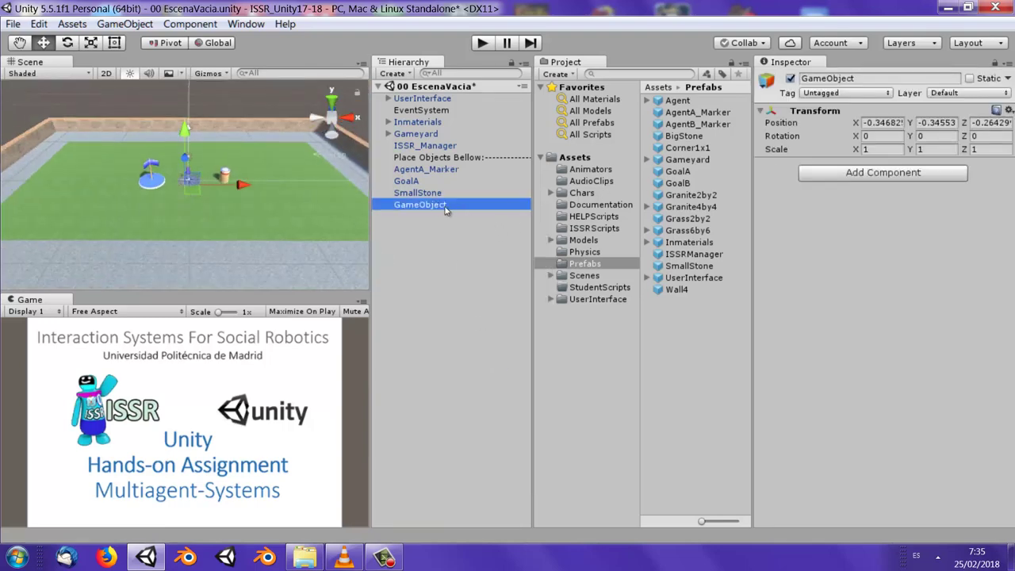
pyautogui.click(445, 209)
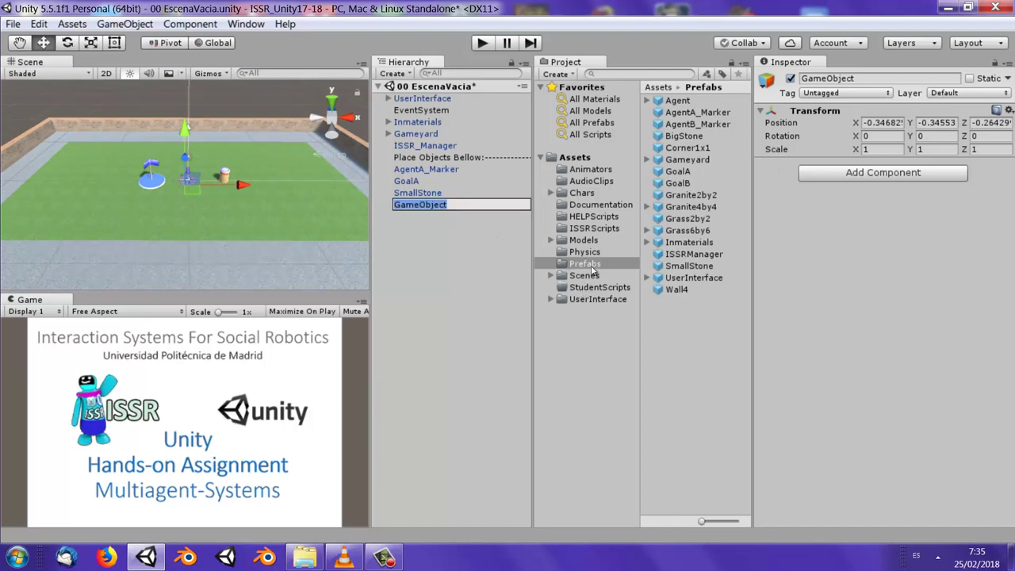
pyautogui.write('Gest')
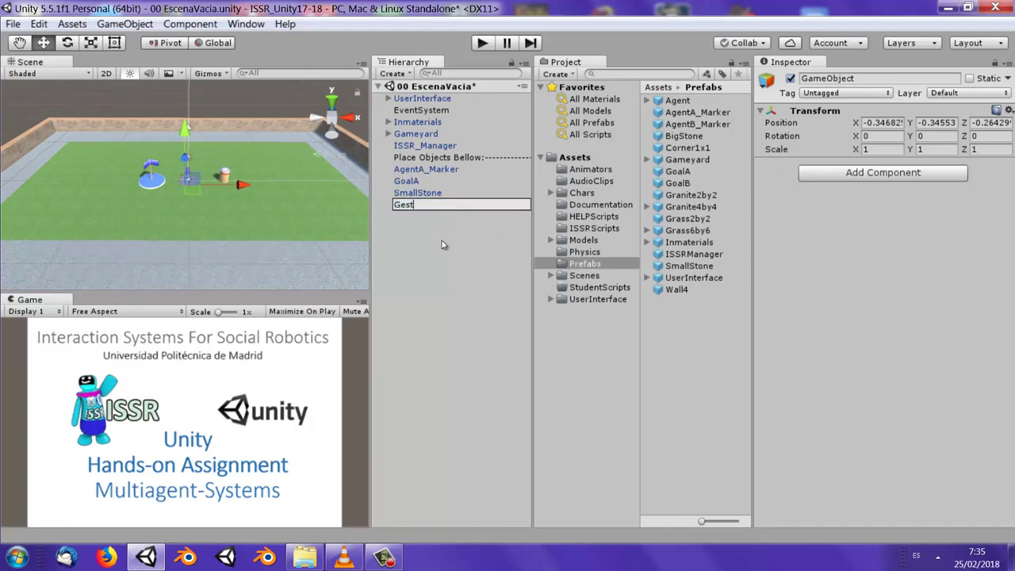
pyautogui.write('or')
pyautogui.press('Return')
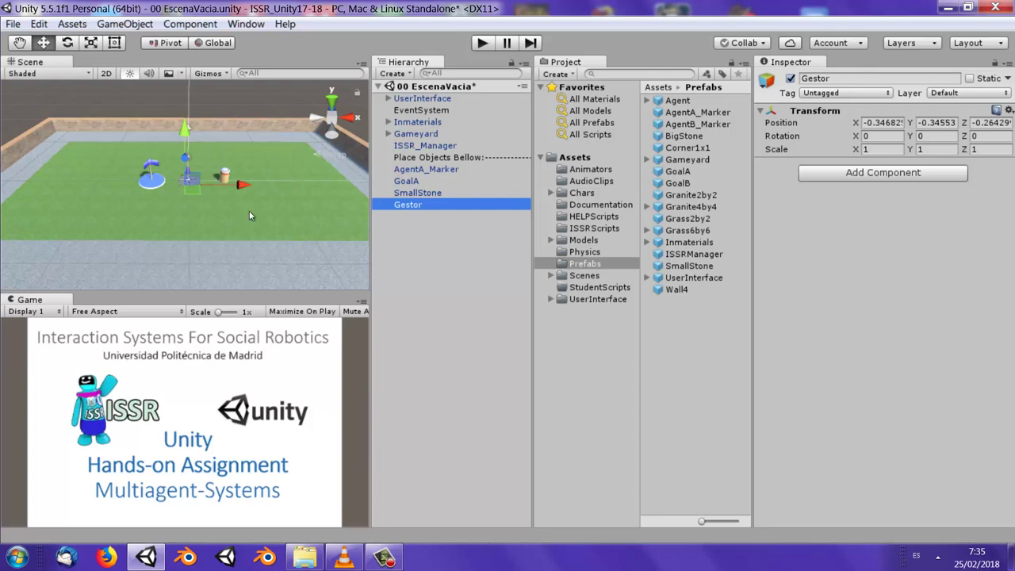
pyautogui.scroll(5, 249, 215)
pyautogui.scroll(2, 249, 215)
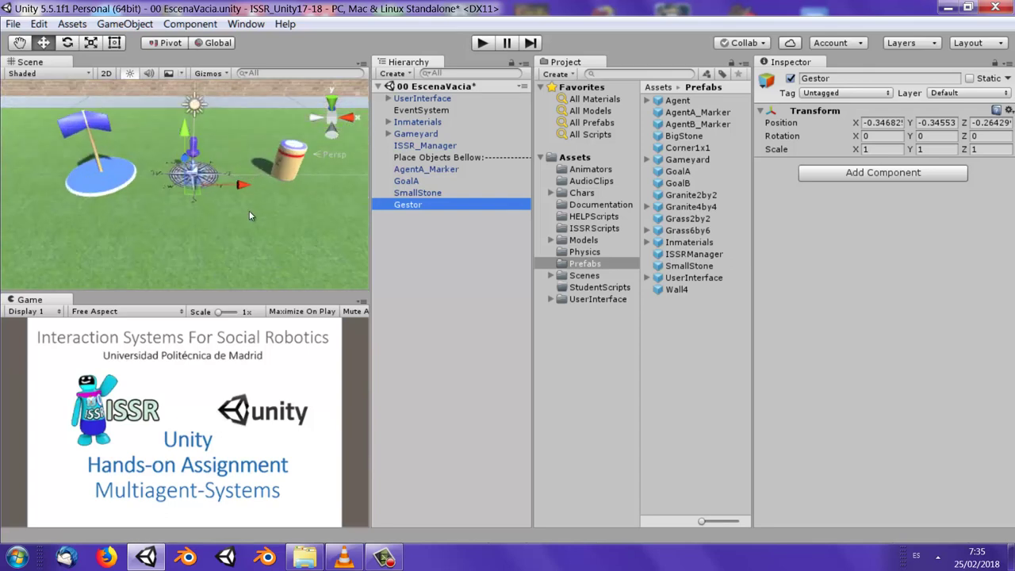